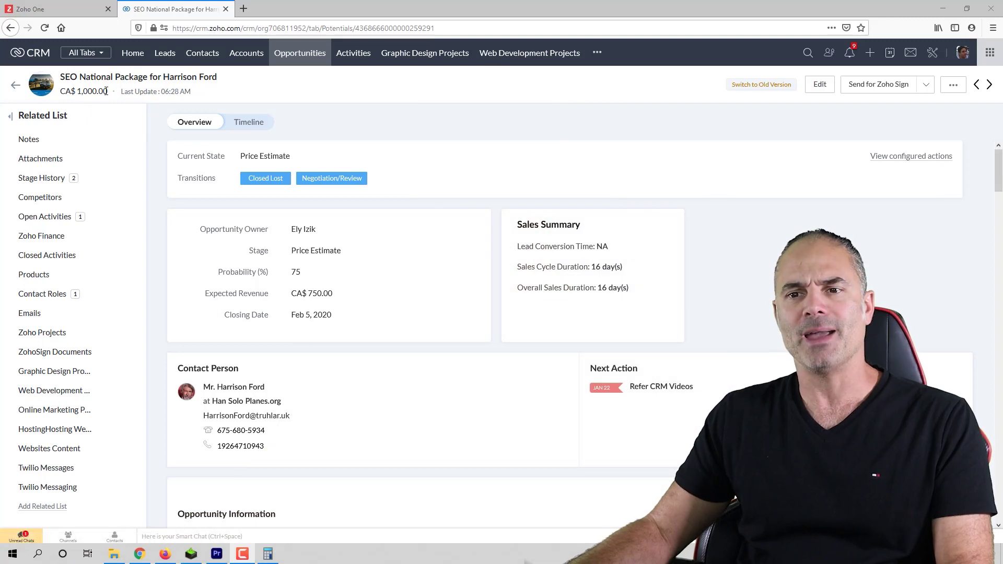
Highlight the CA$ 1,000.00 deal amount, deselect it, and bring up the browser tab's context menu
drag(107, 91, 79, 90)
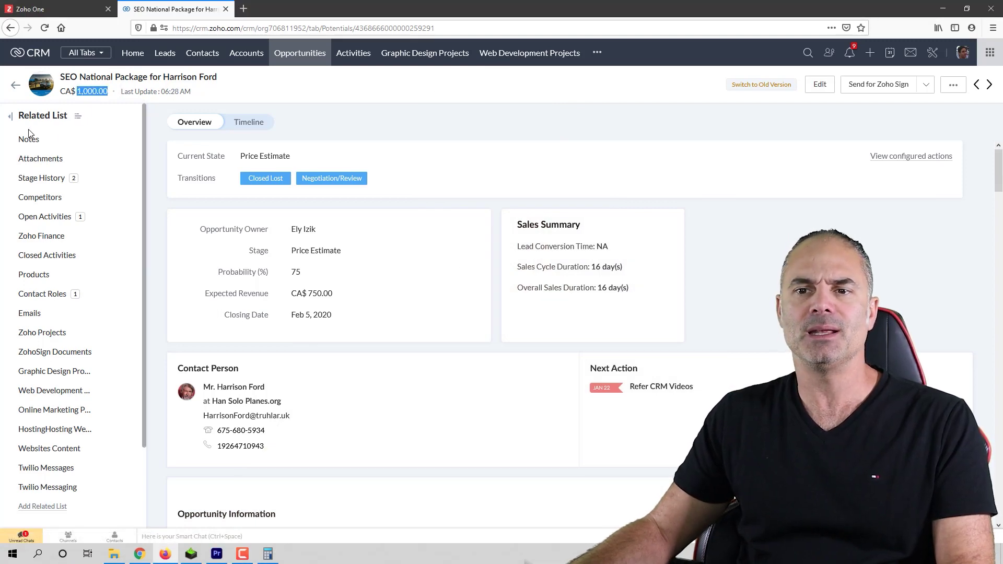
click(445, 101)
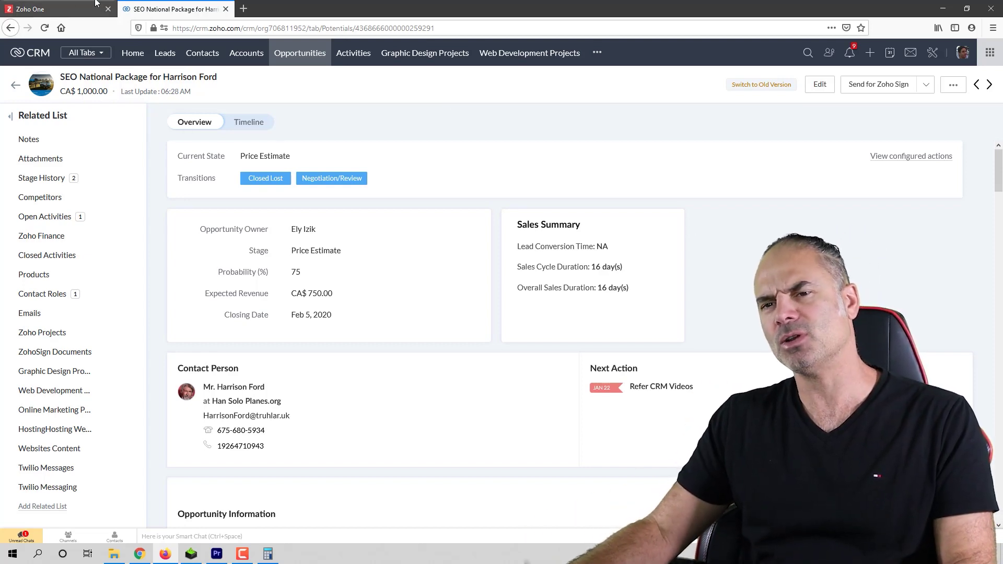
right_click(176, 7)
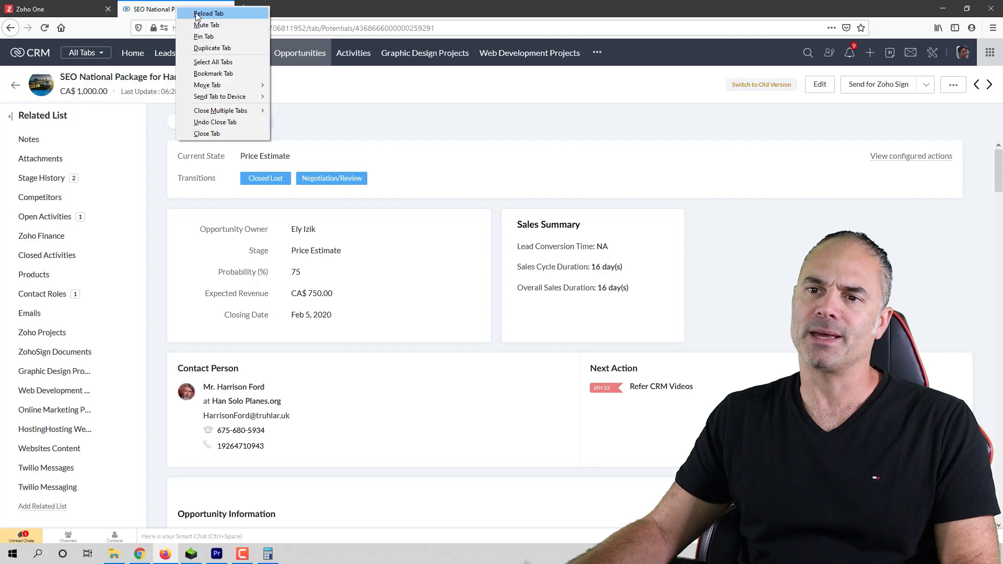
Duplicate the record tab and go to Setup > Modules and Fields > Opportunities layouts
click(219, 47)
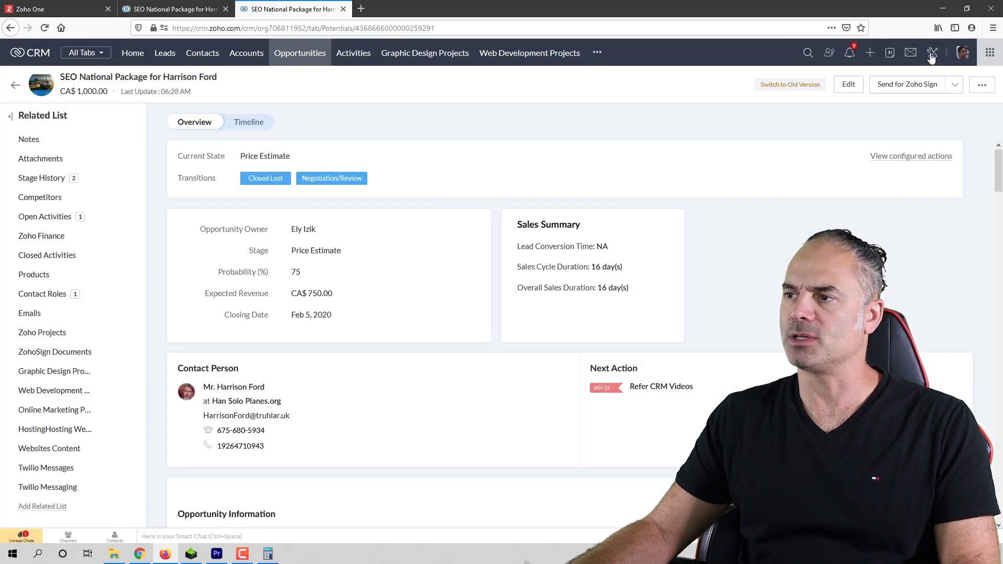
click(931, 55)
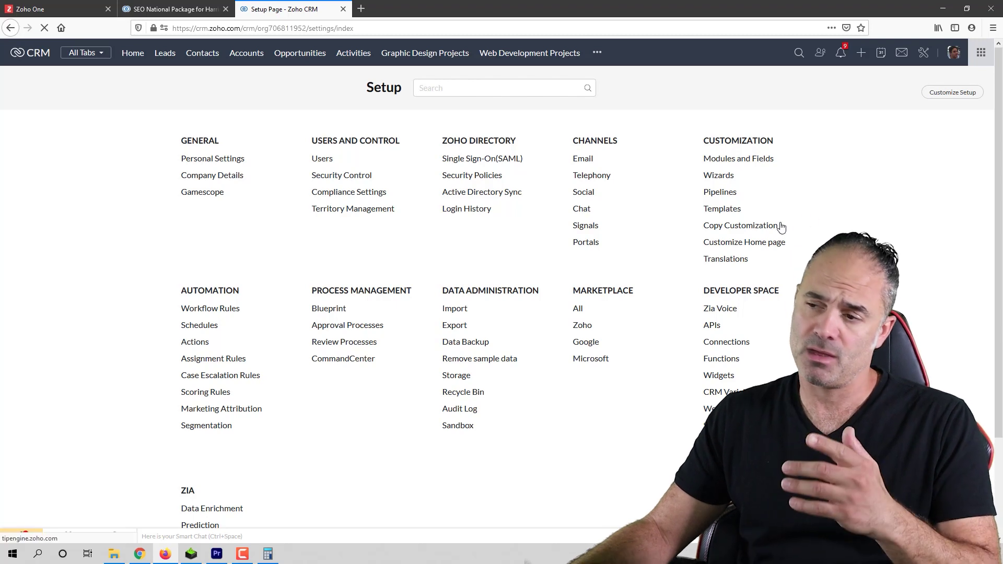
click(765, 160)
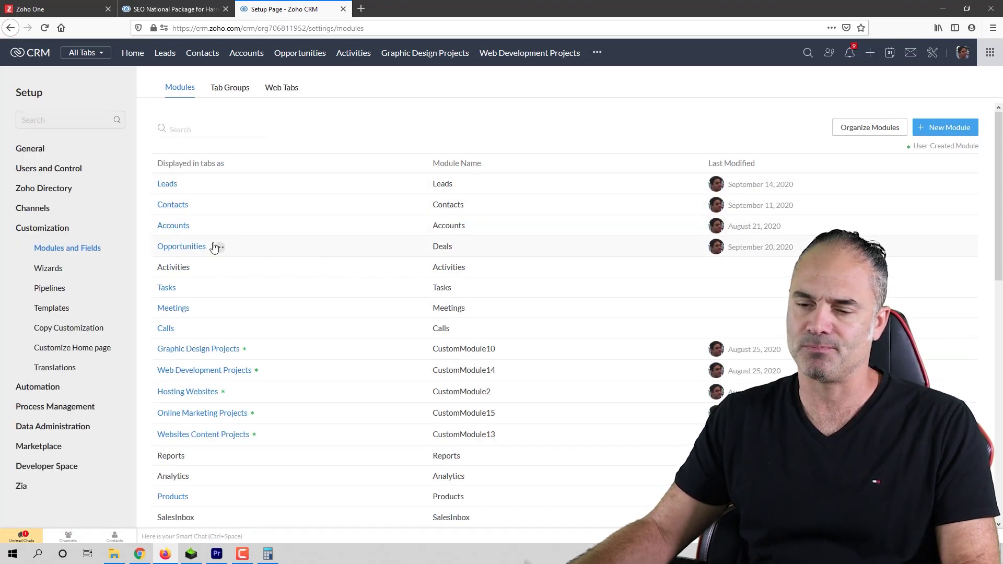
mouse_move(197, 248)
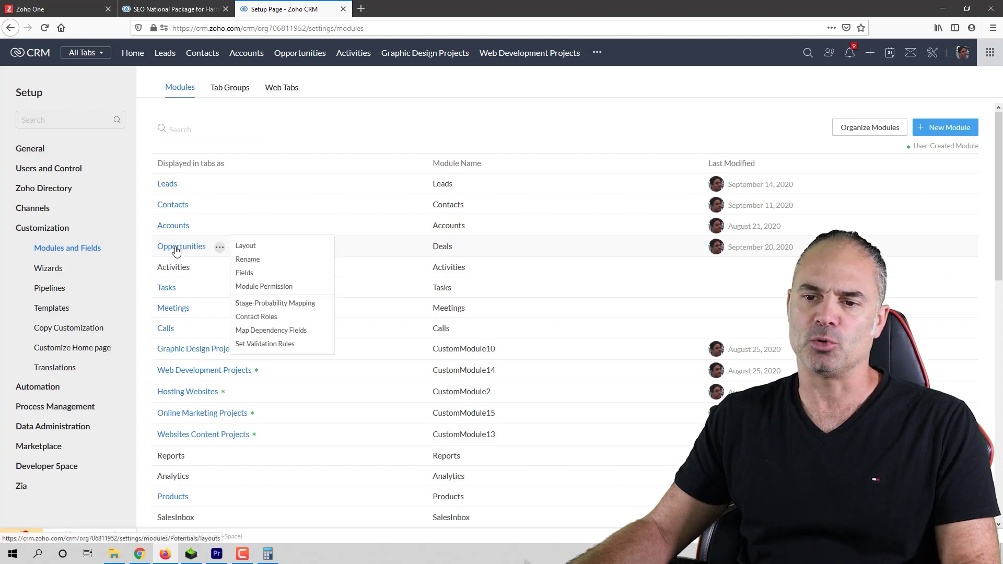
click(176, 250)
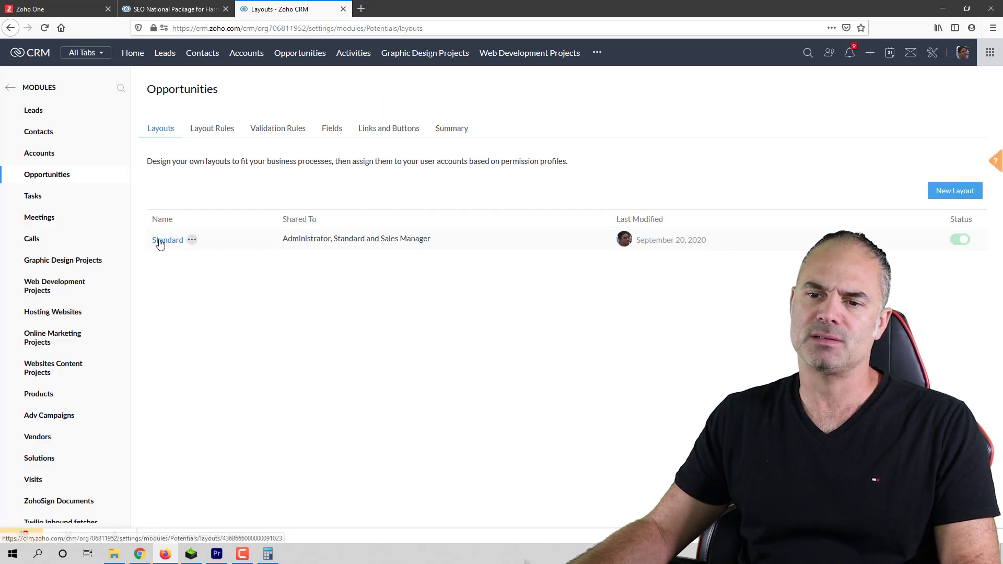
In the Standard layout, add a Percent field labelled 'Tax Rate' to Opportunity Information
click(160, 242)
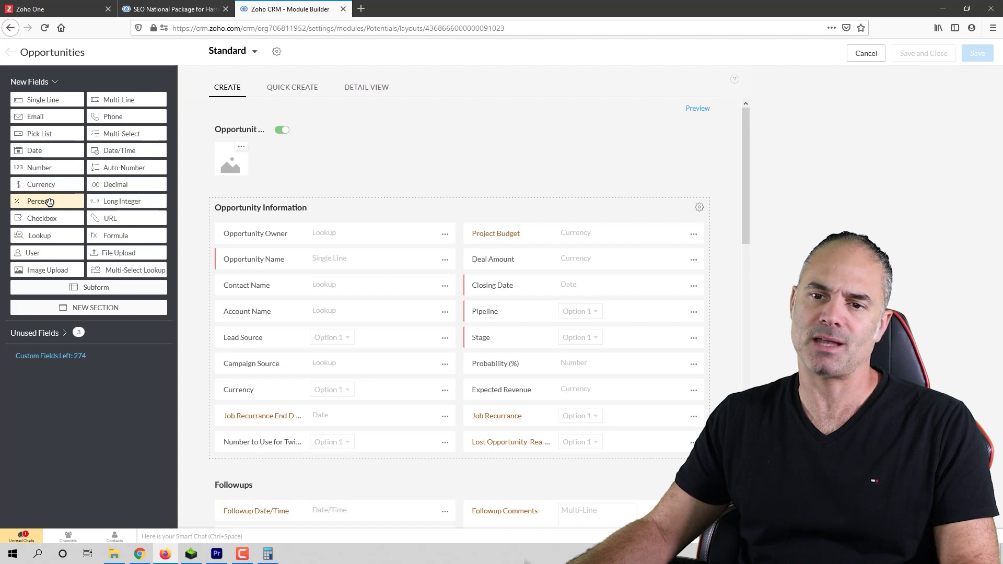
drag(69, 205, 521, 464)
text(T)
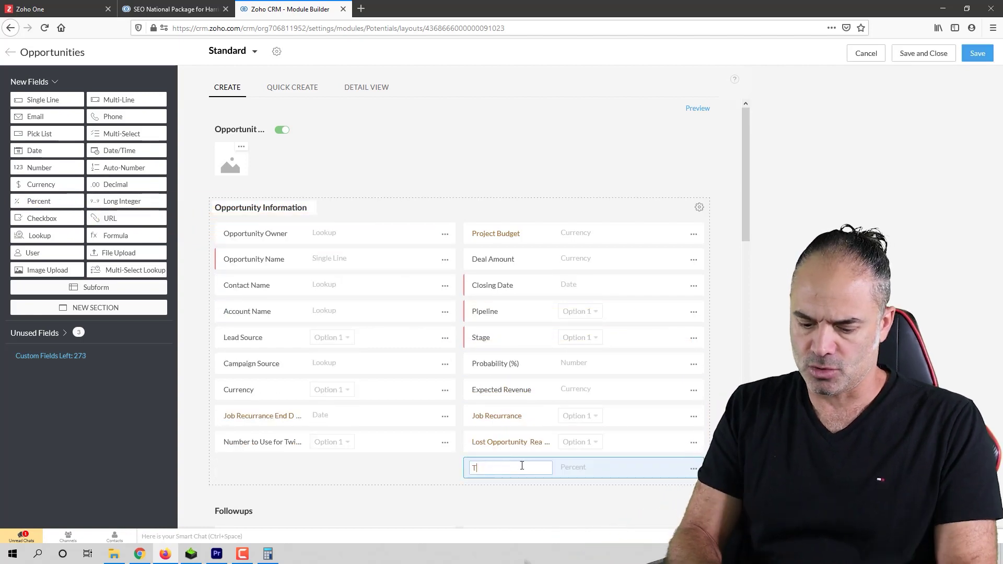
text(ax Rate)
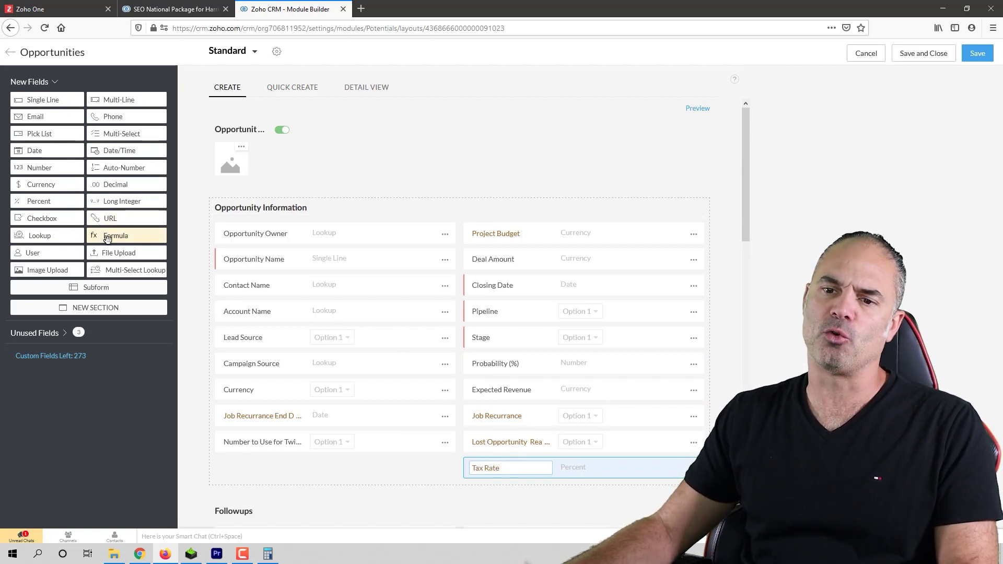
Add a Formula field 'After Tax Deal Amount' returning Currency, and select Deal Amount to insert
drag(124, 237, 518, 470)
text(A)
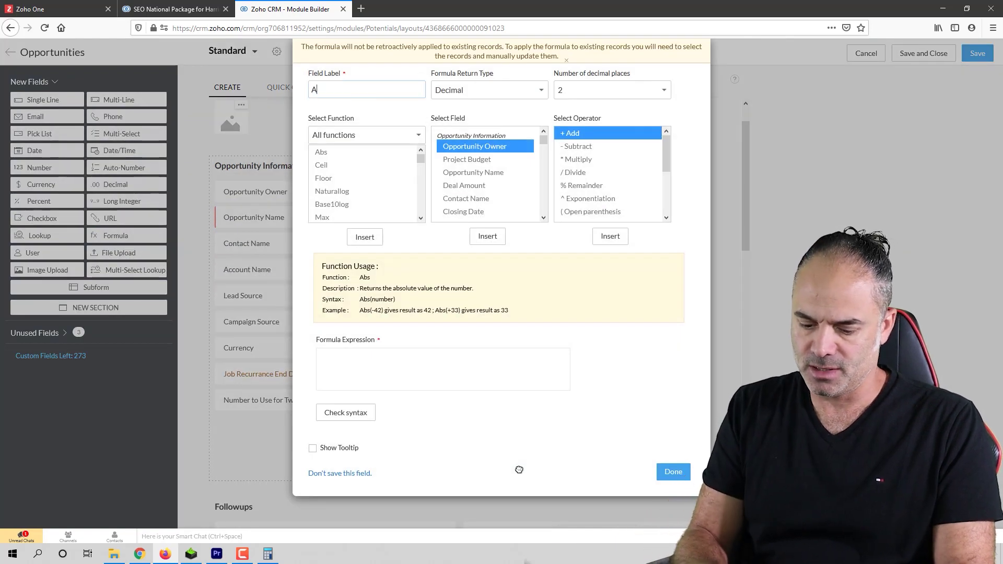
text(fter T)
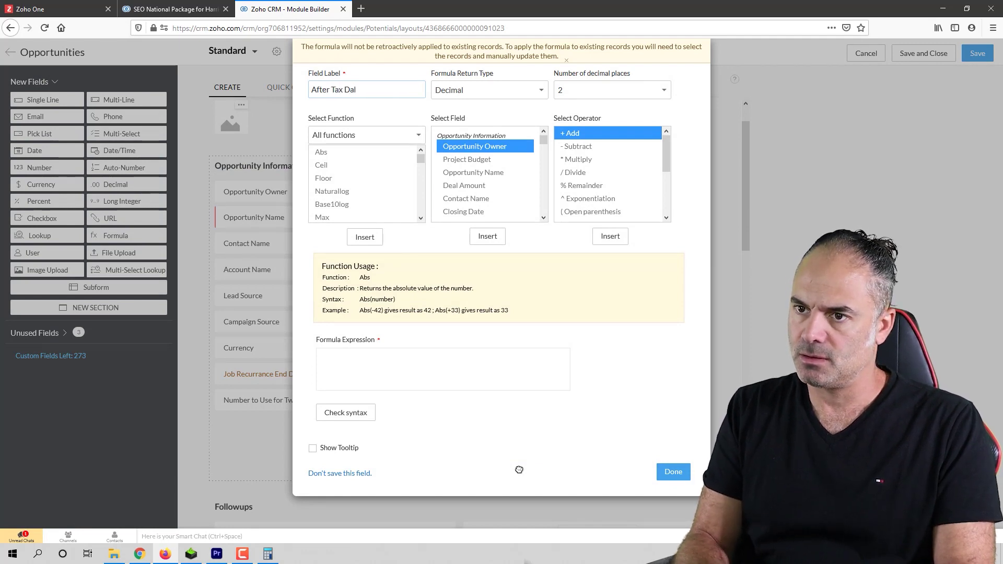
text(ax Deal )
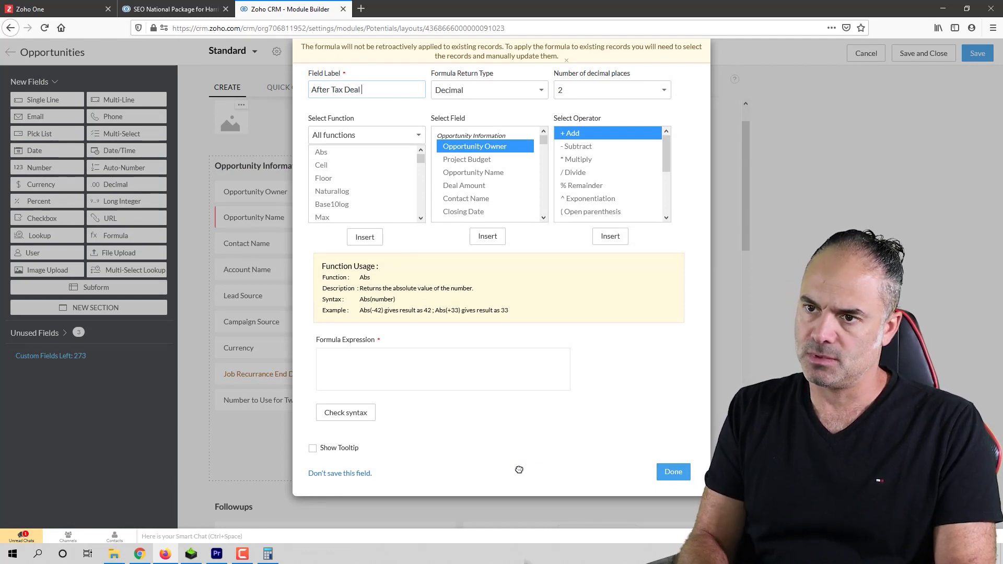
text(Amount)
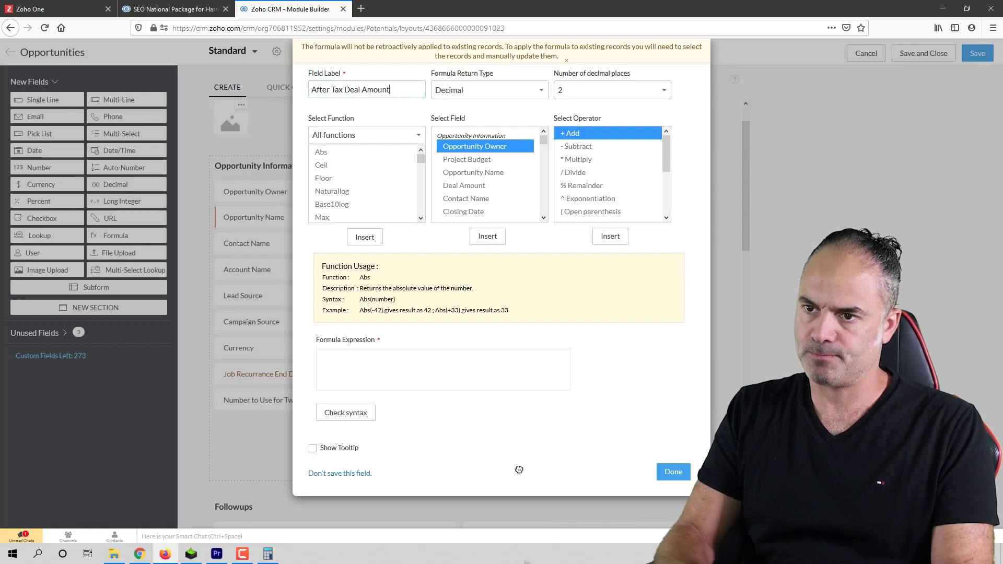
click(466, 93)
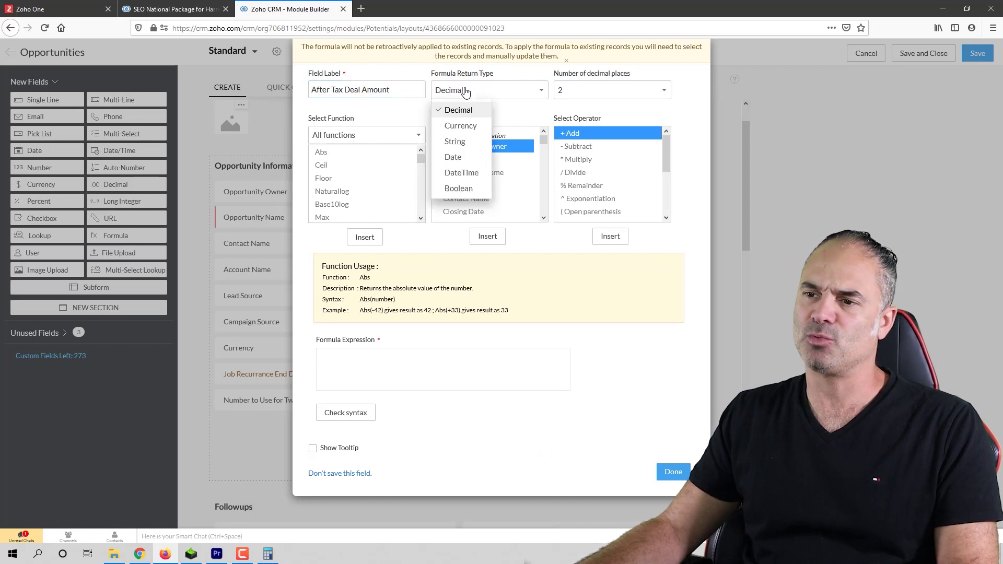
click(468, 127)
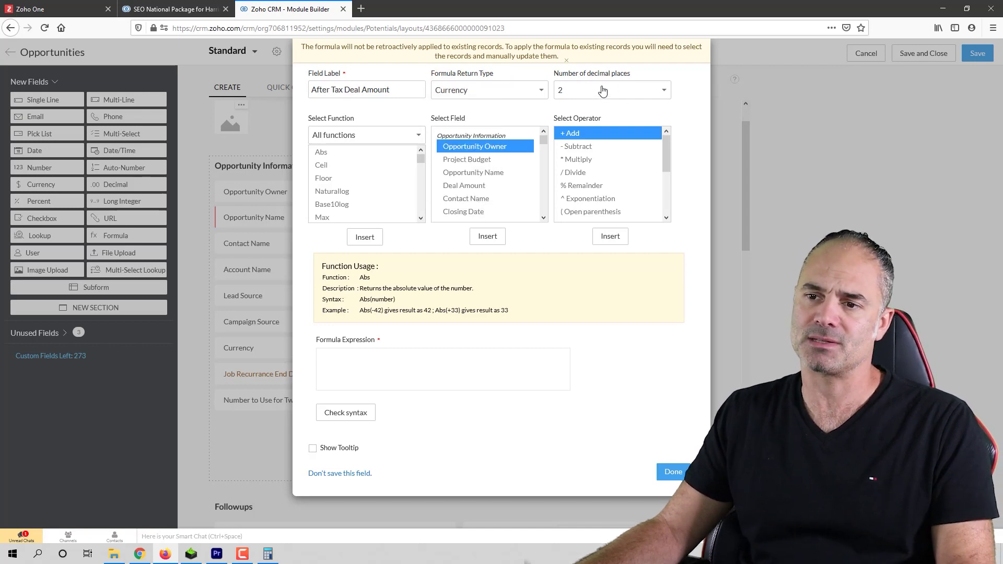
click(495, 188)
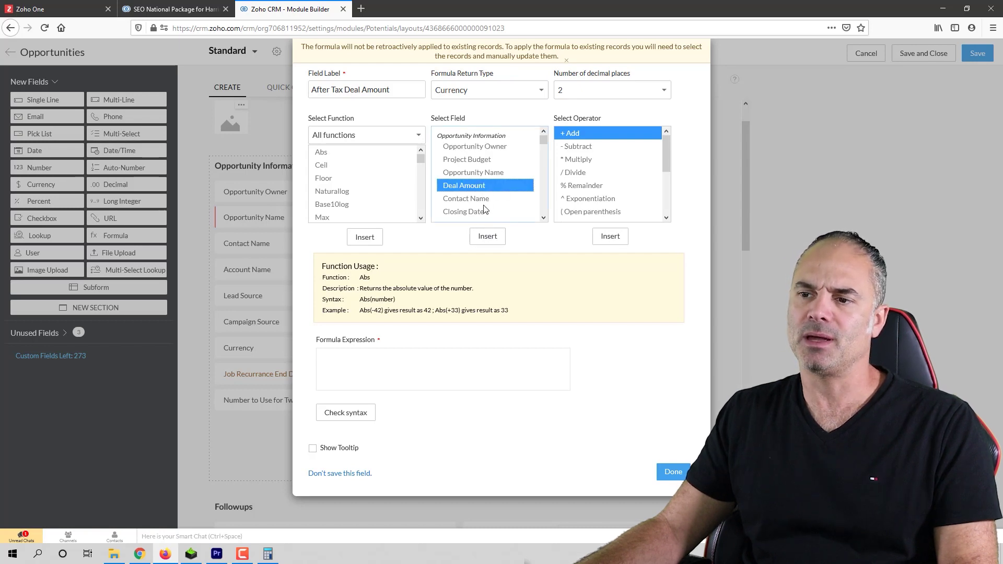
Begin the expression with Deal Amount, a plus sign, and empty parentheses
click(487, 238)
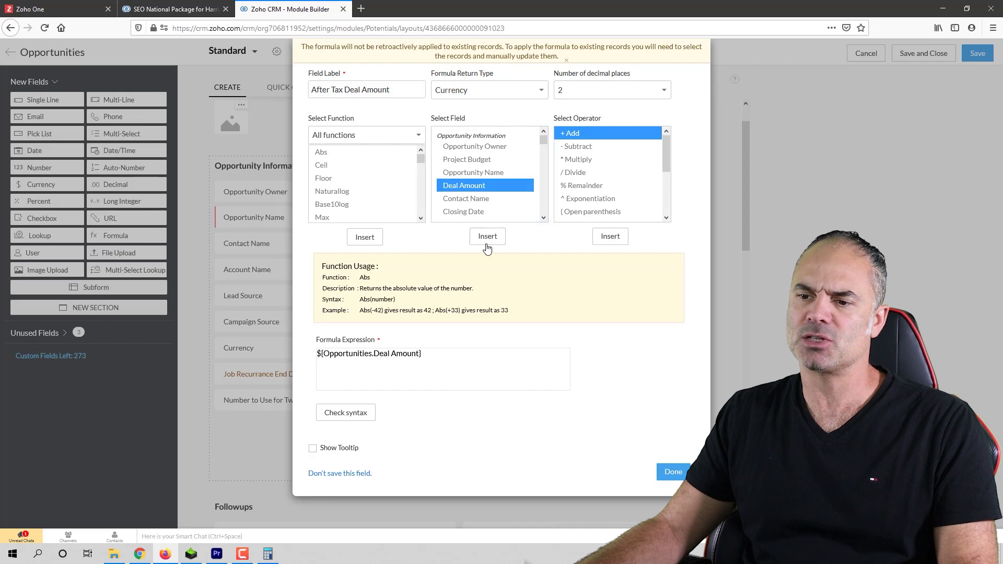
drag(435, 361, 319, 354)
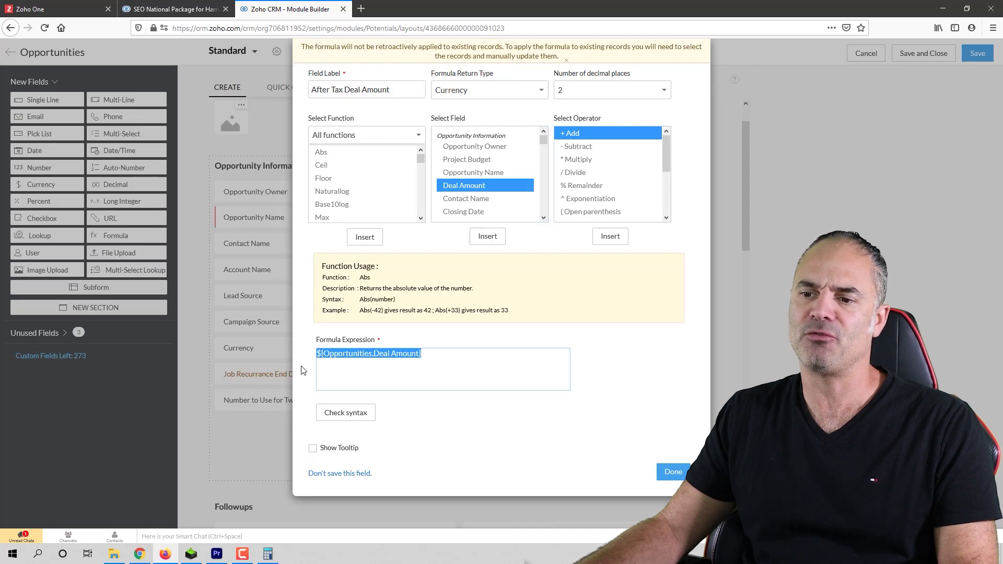
click(474, 365)
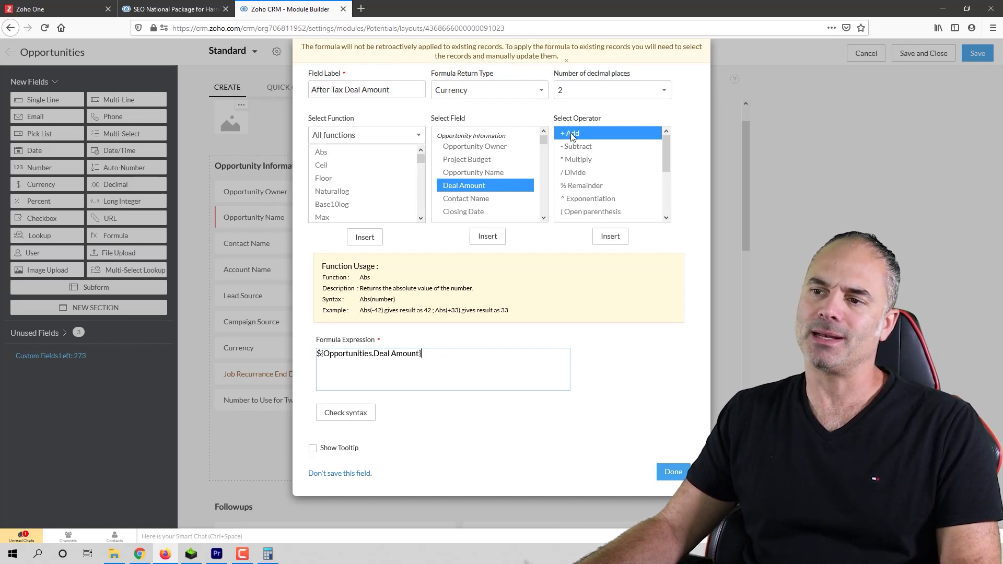
click(614, 241)
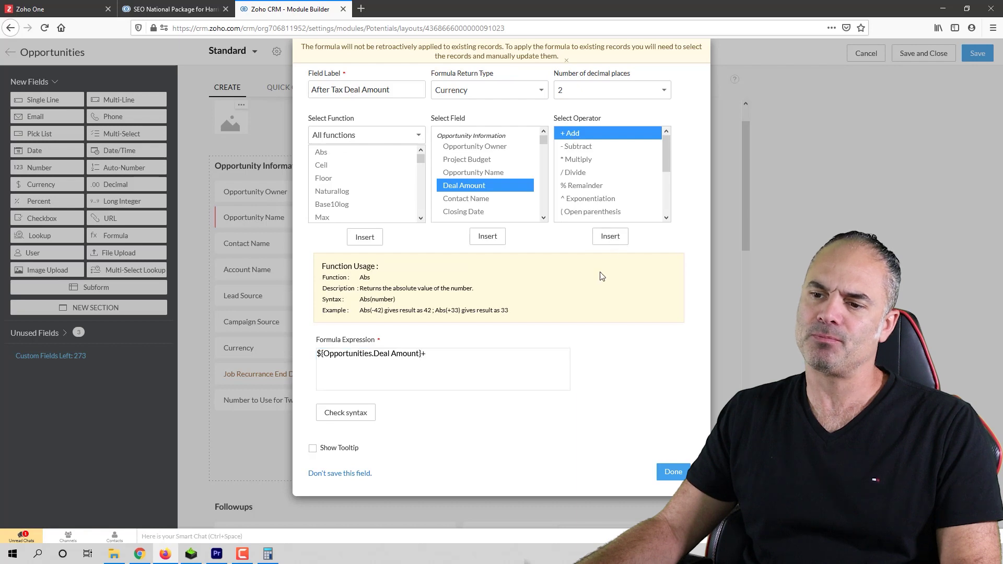
click(443, 358)
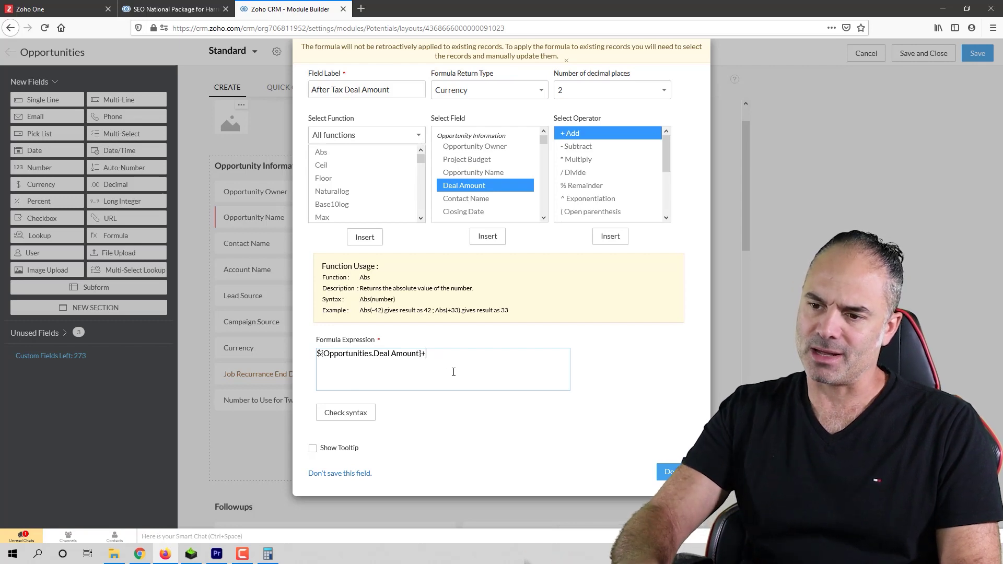
text(())
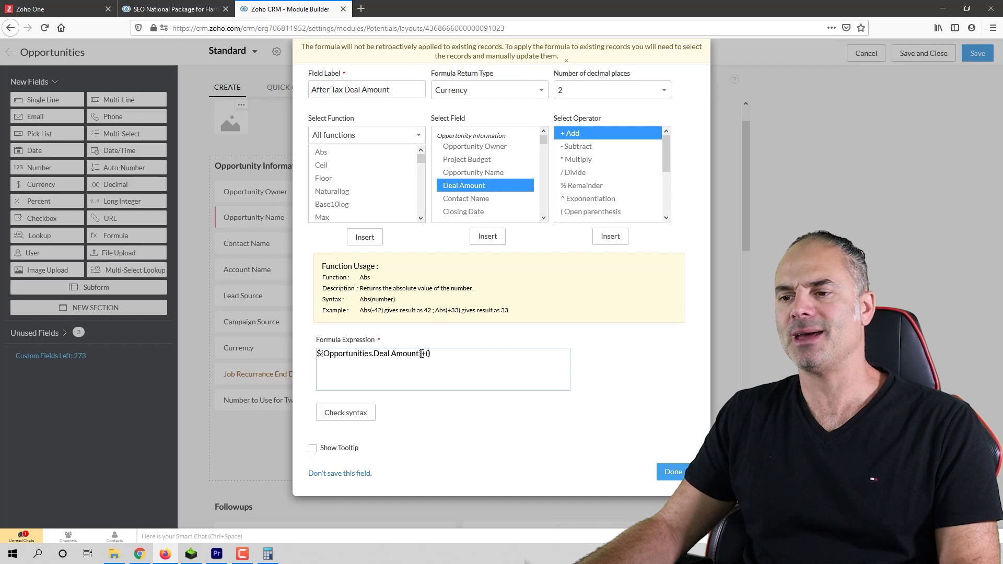
Insert Deal Amount * Tax Rate inside the parentheses
drag(422, 354, 315, 354)
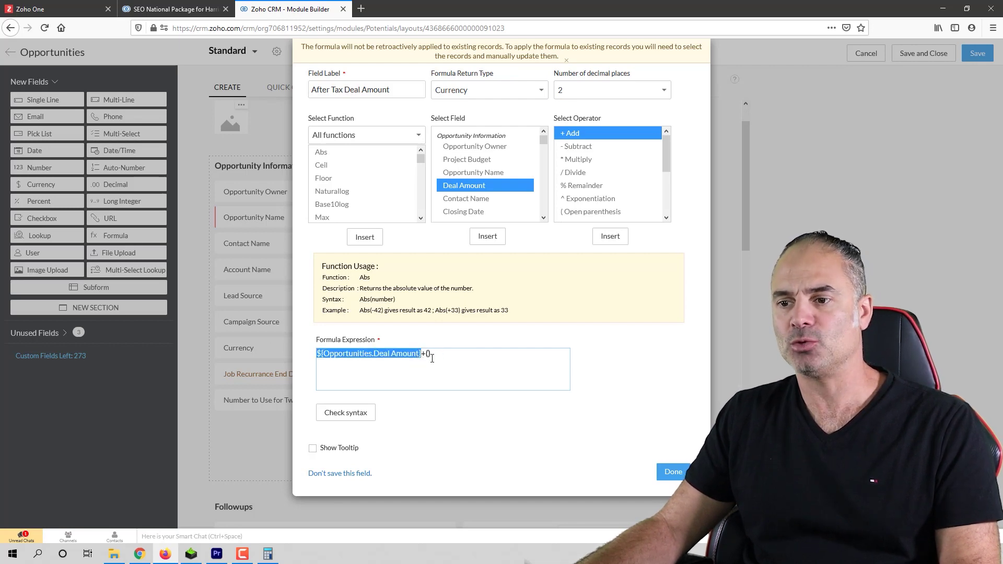
click(428, 354)
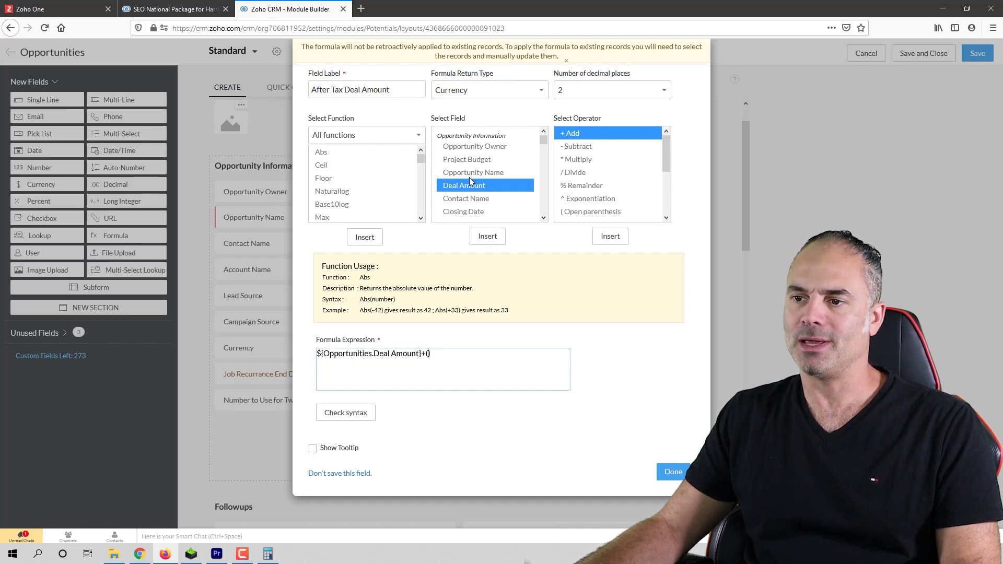
click(487, 236)
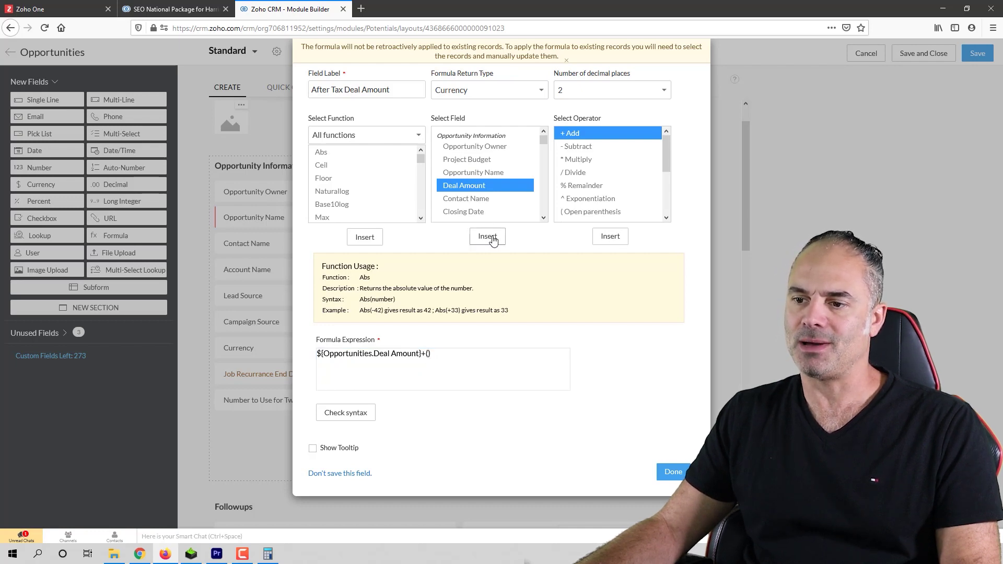
click(534, 354)
text(*)
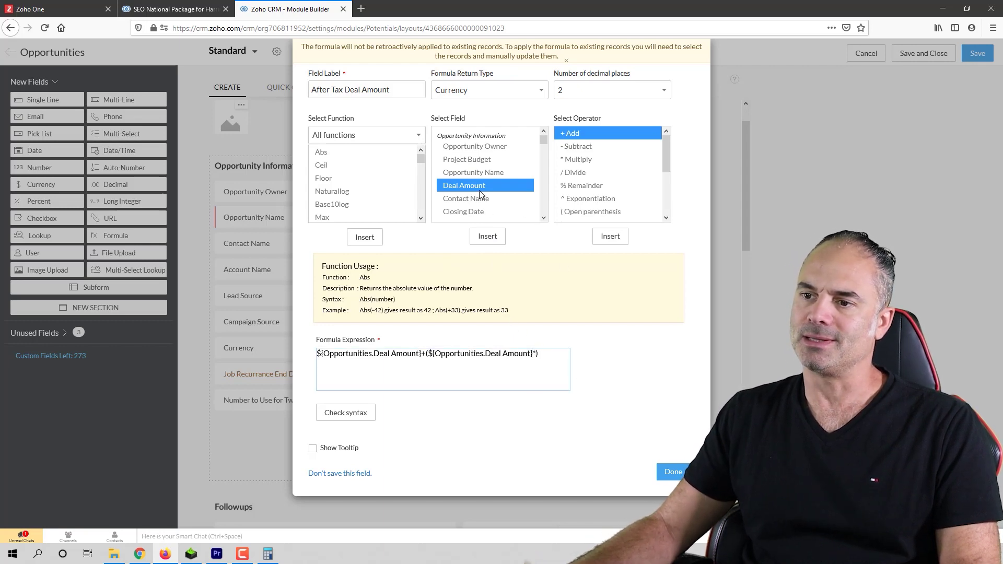
scroll(482, 193, down, 5)
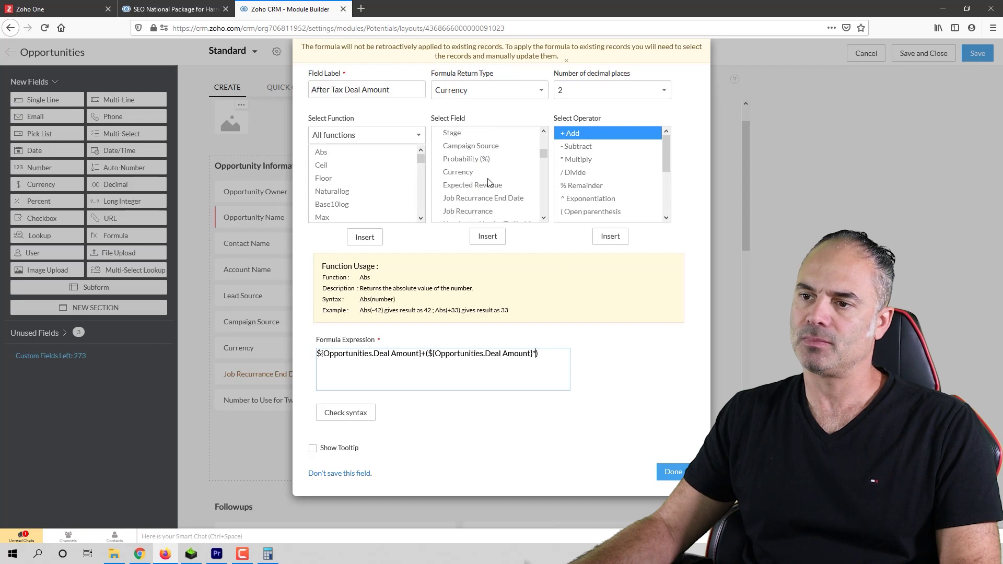
scroll(487, 182, down, 5)
click(470, 146)
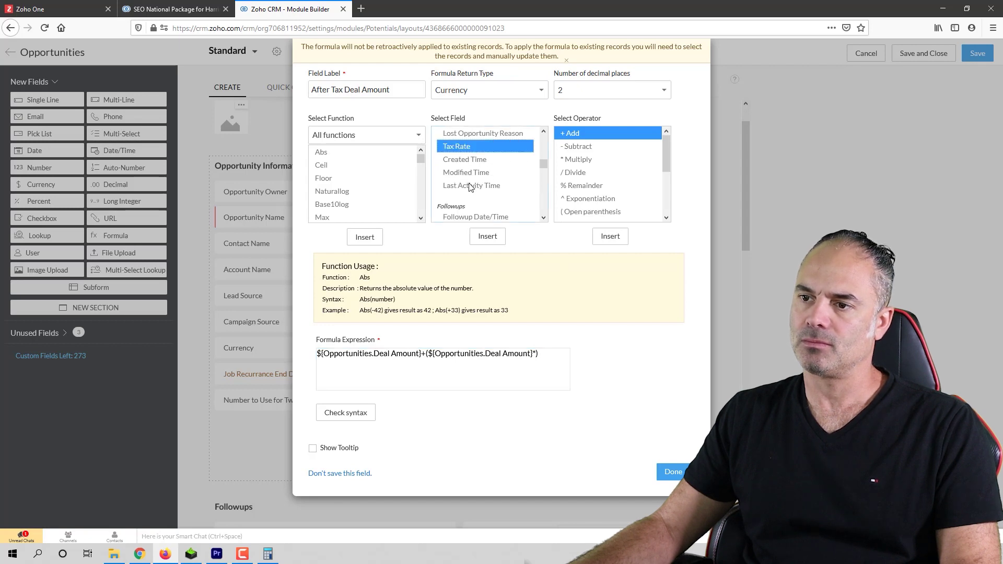
click(491, 239)
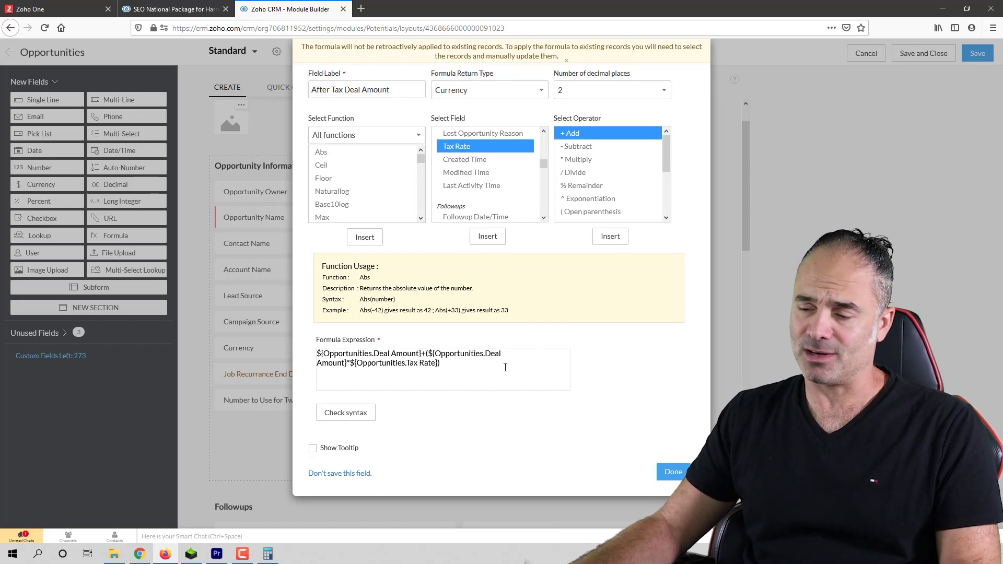
Append /100) to complete the formula and finish editing the field
click(438, 364)
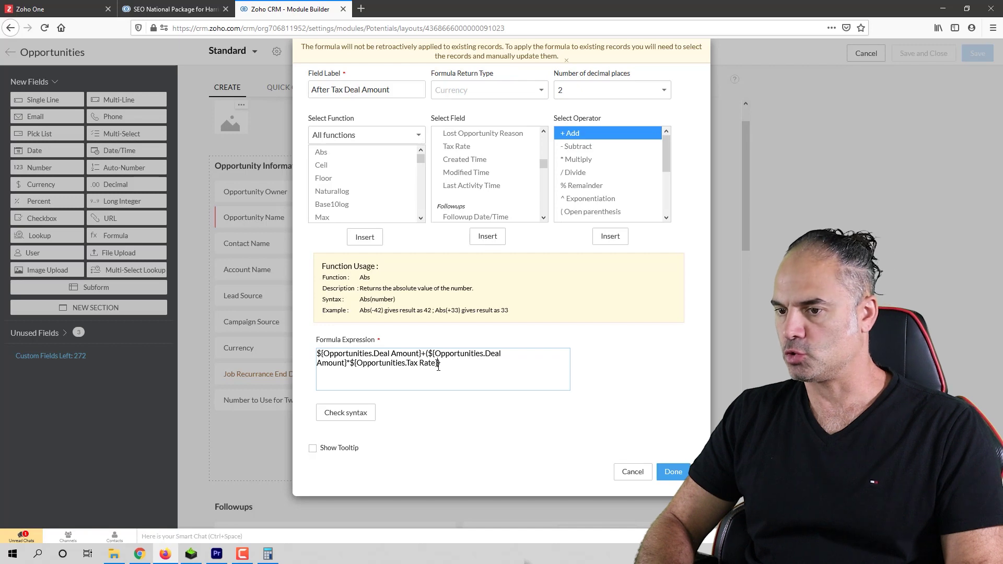
text(/100))
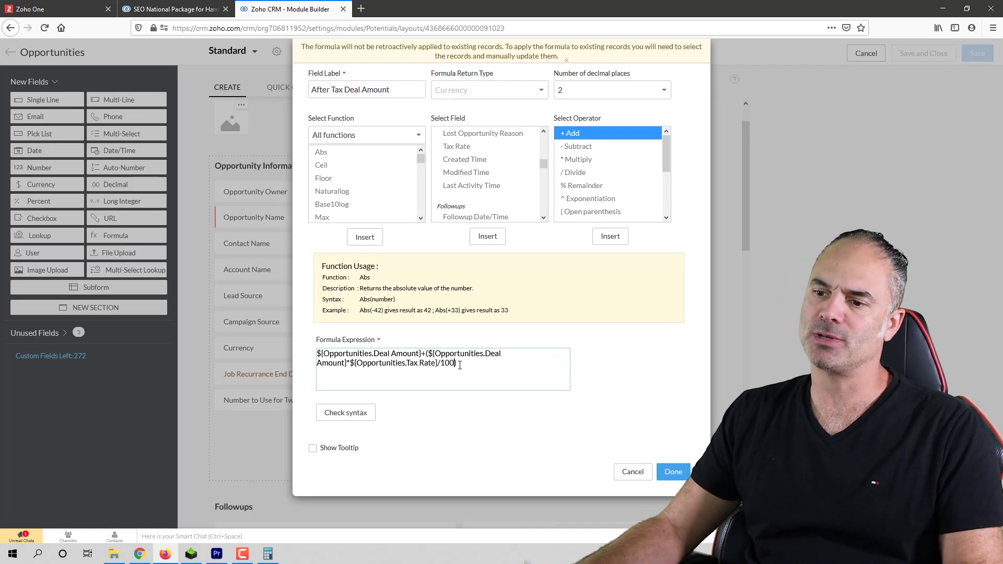
drag(460, 364, 340, 363)
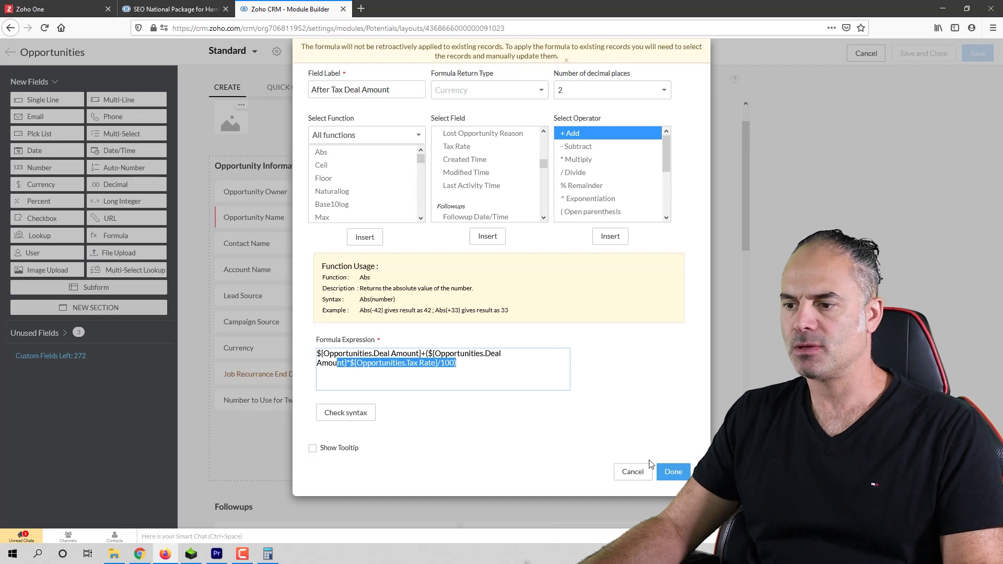
click(681, 473)
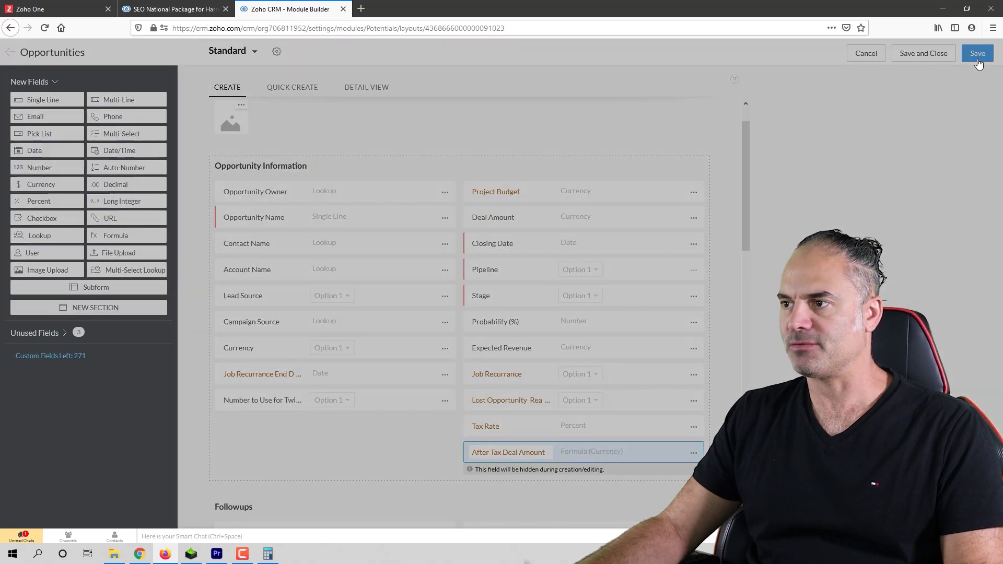
Save the layout, then set the opportunity's Tax Rate to 20 and then to 50
click(178, 9)
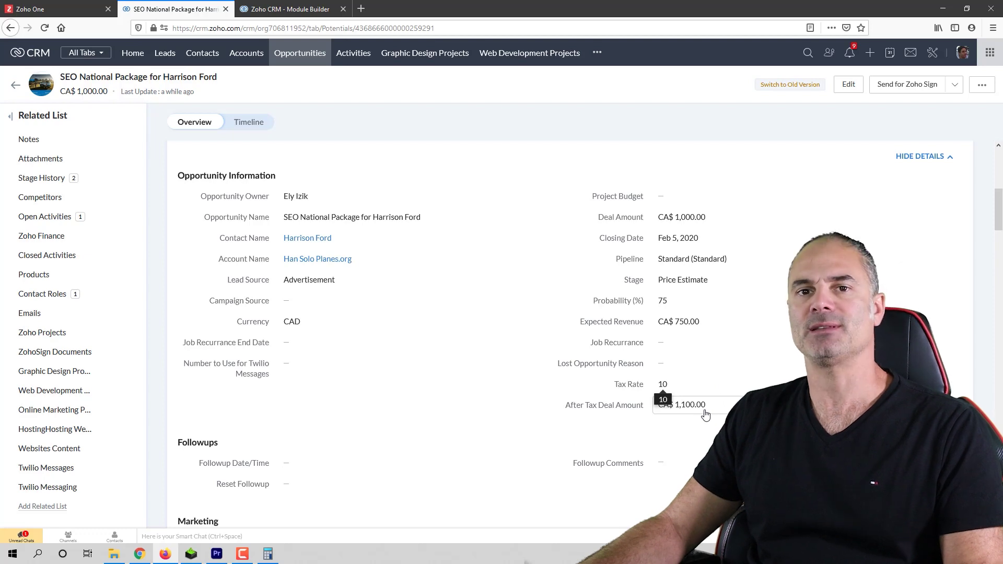
click(690, 387)
text(20)
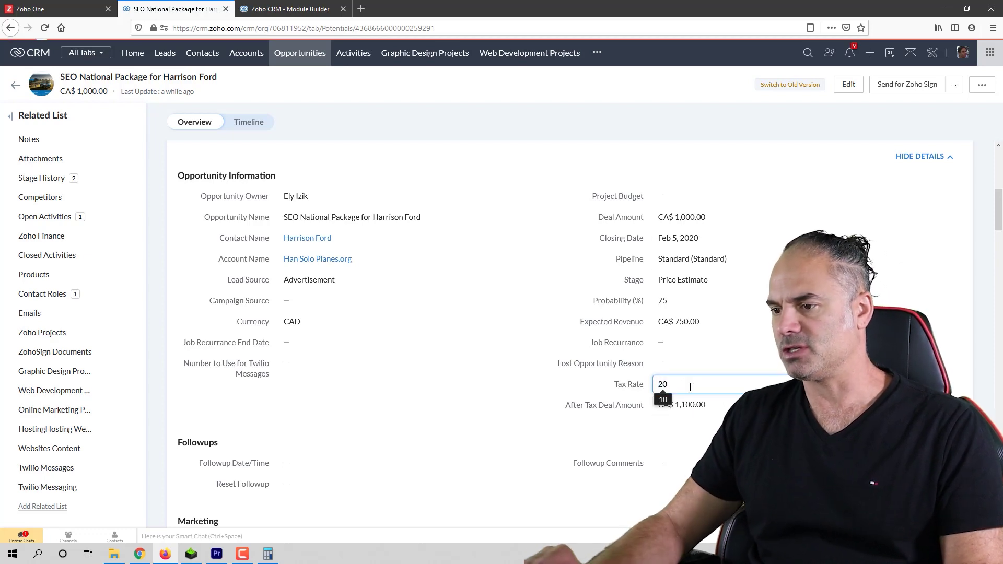
key(Return)
click(740, 389)
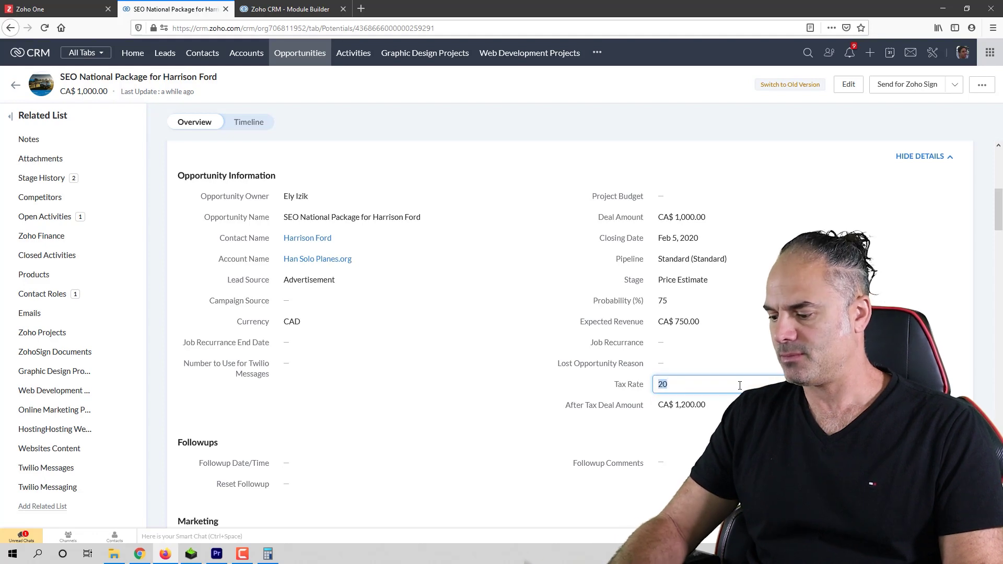
text(50)
key(Return)
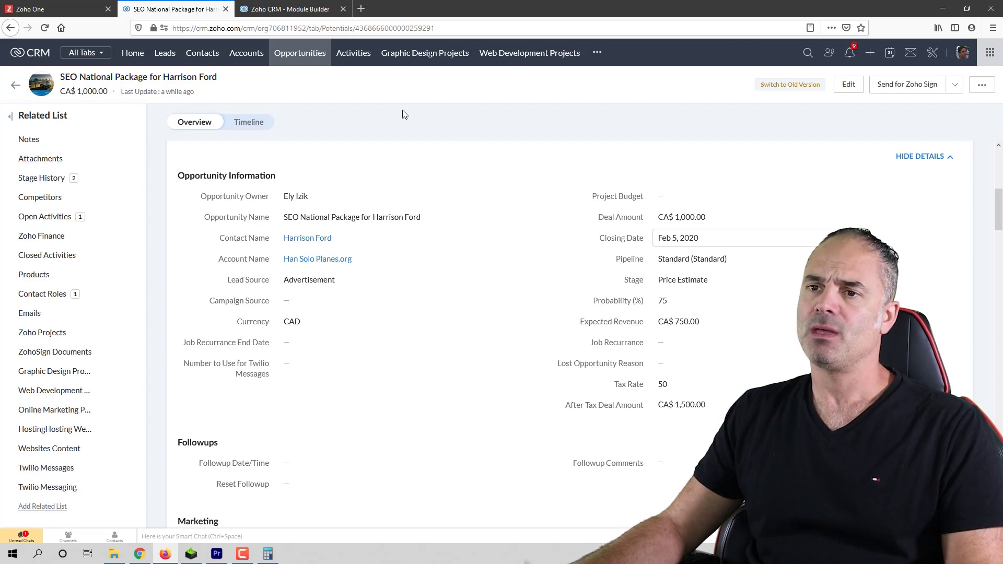
Back in the layout editor, open Edit Properties for the After Tax Deal Amount field
click(287, 9)
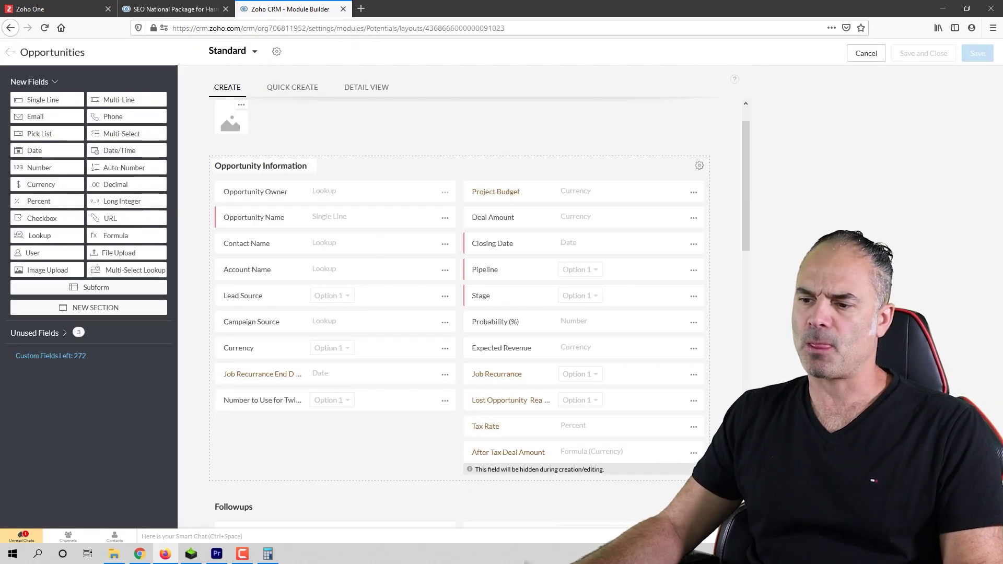
click(693, 453)
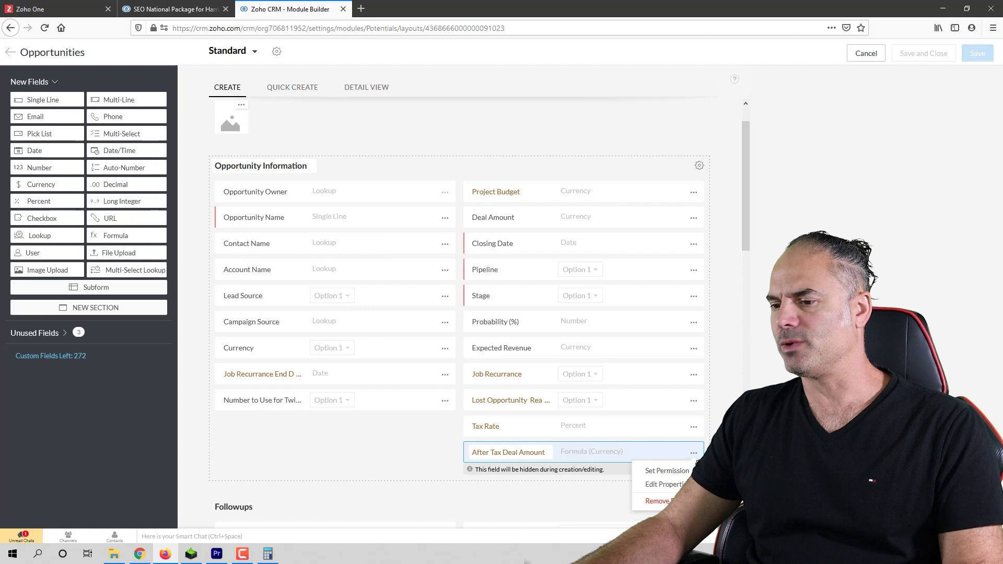
click(675, 485)
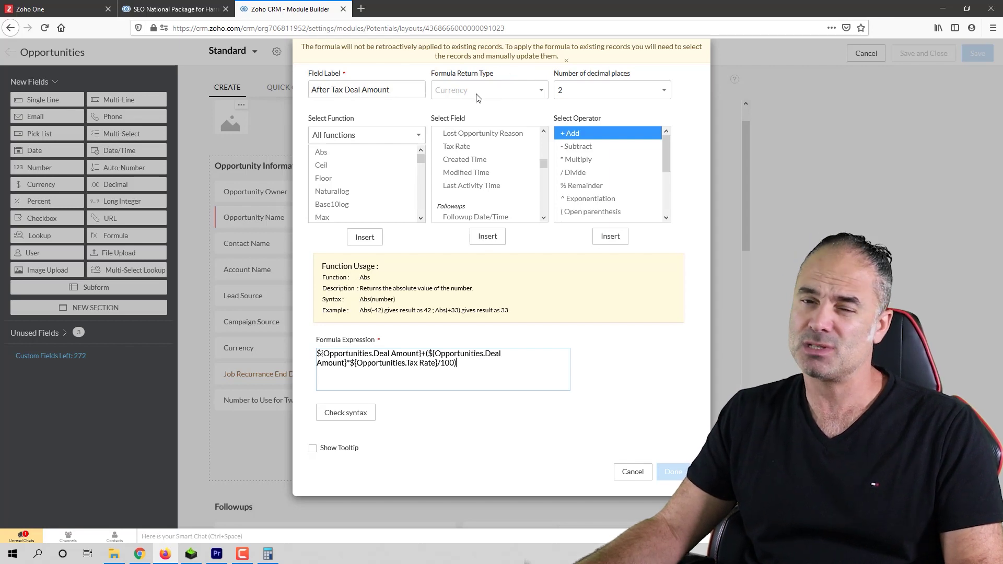
click(328, 166)
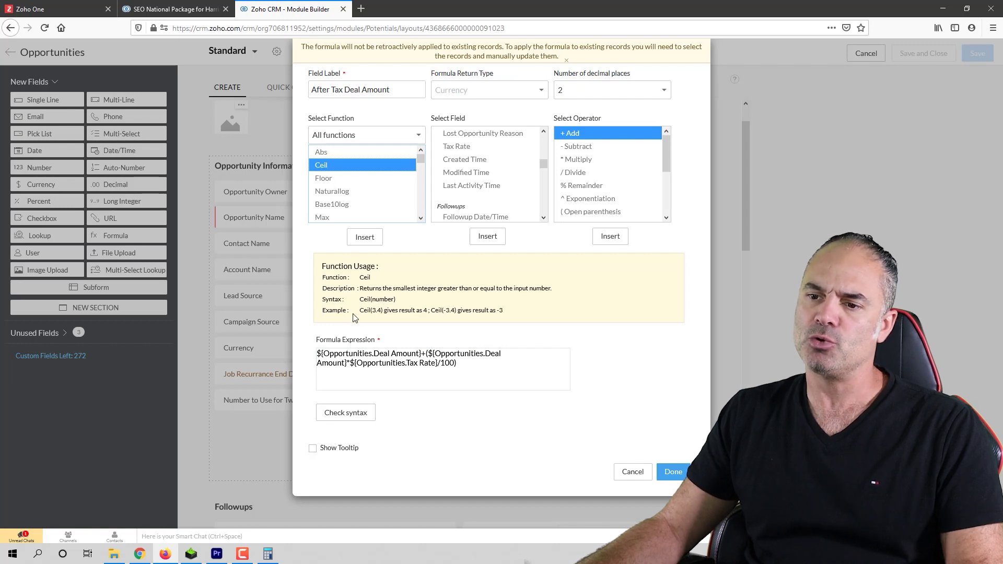
drag(360, 311, 487, 326)
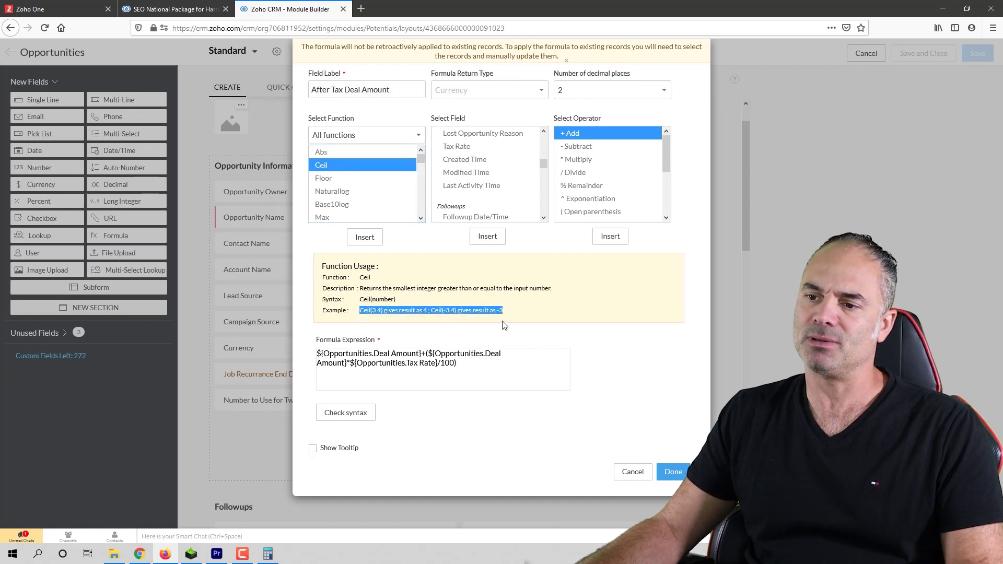
click(414, 302)
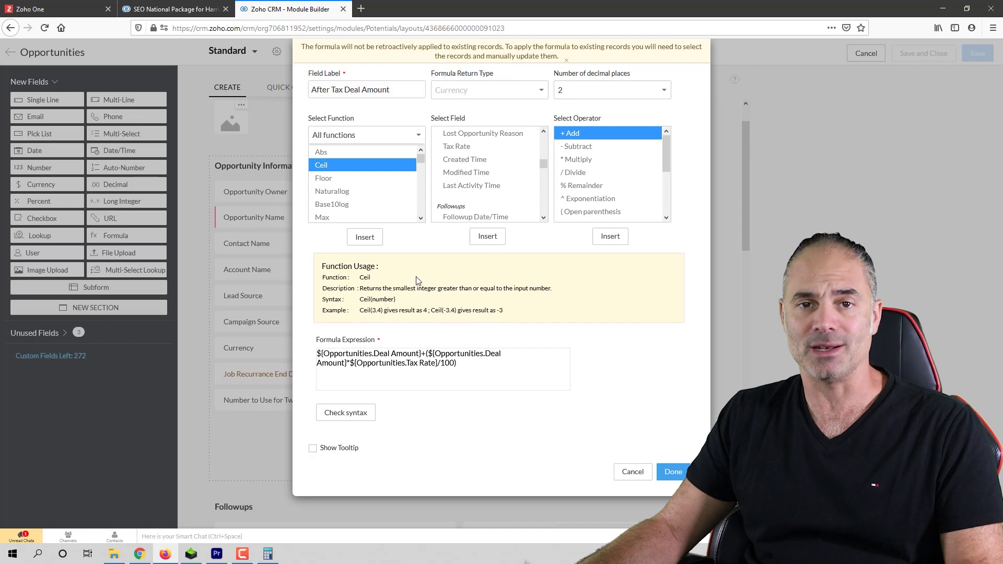
scroll(387, 174, down, 8)
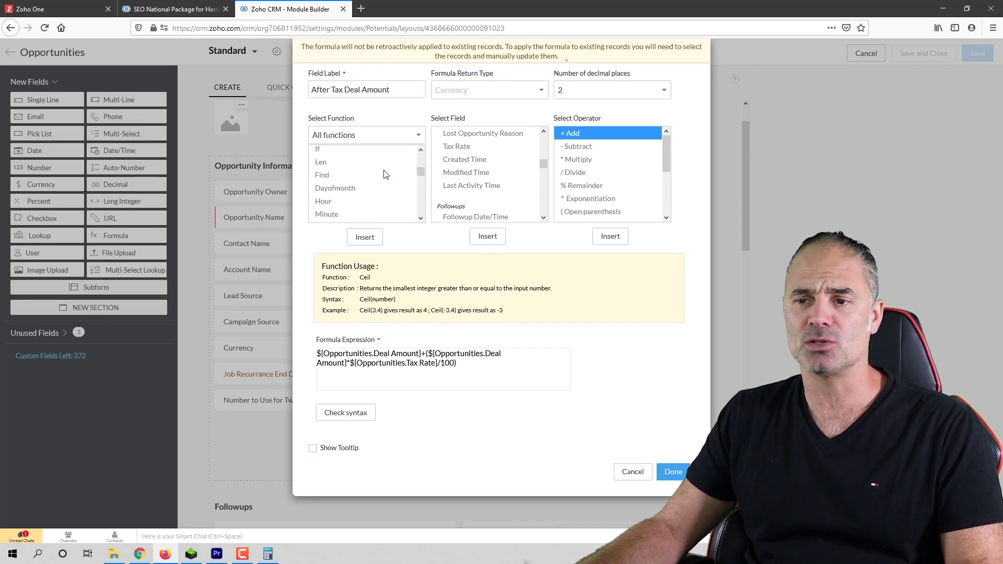